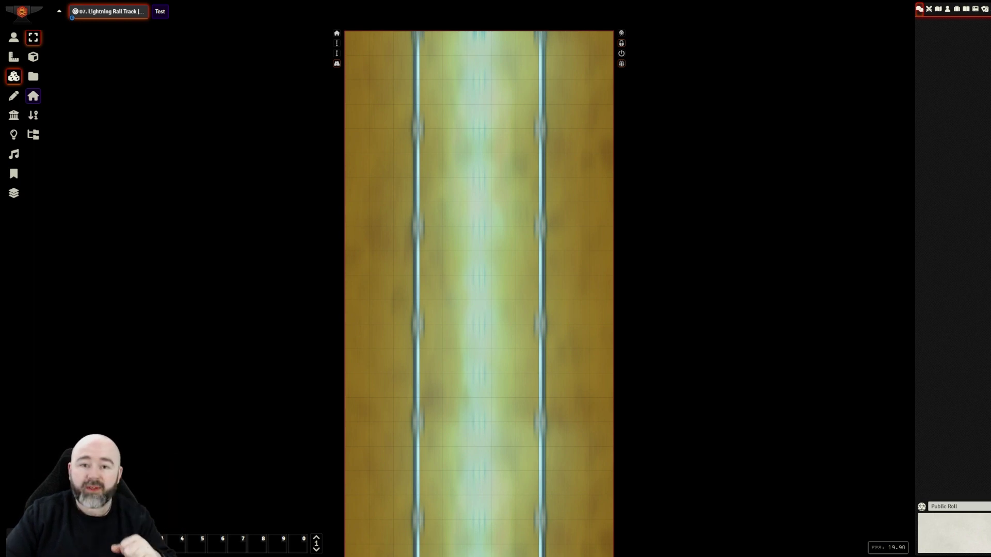
scroll(496, 279, "up", 4)
scroll(495, 278, "down", 4)
scroll(471, 279, "up", 2)
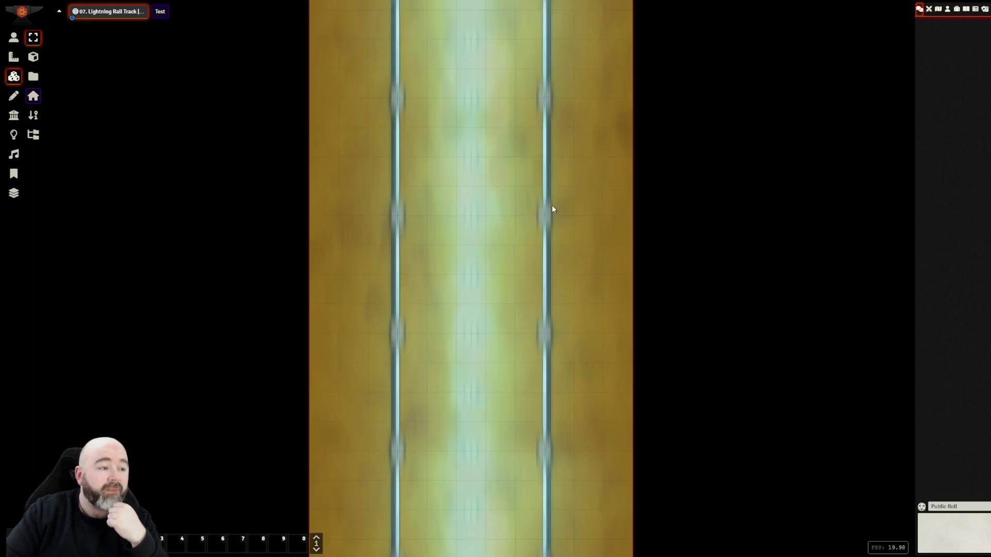
left_click_drag(710, 160, 707, 292)
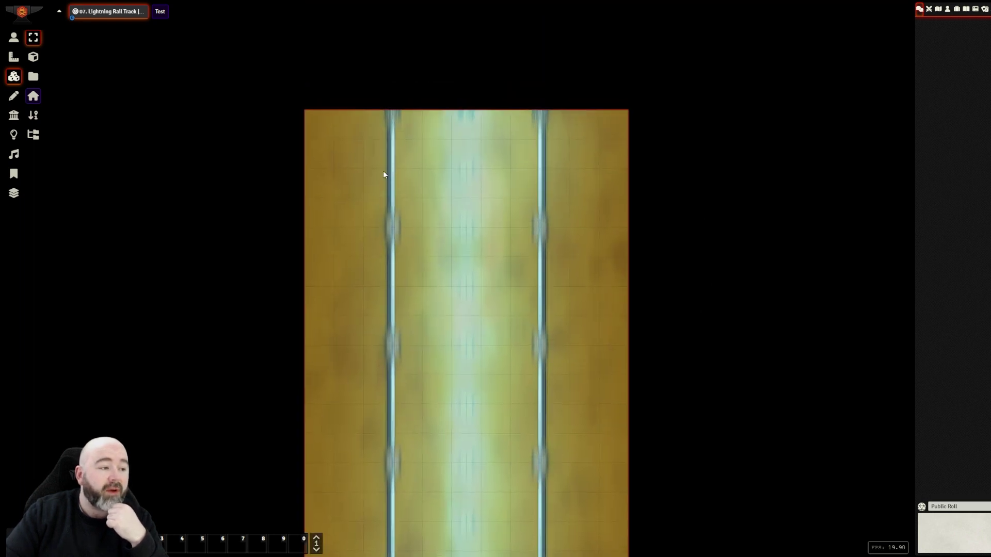
scroll(549, 329, "down", 3)
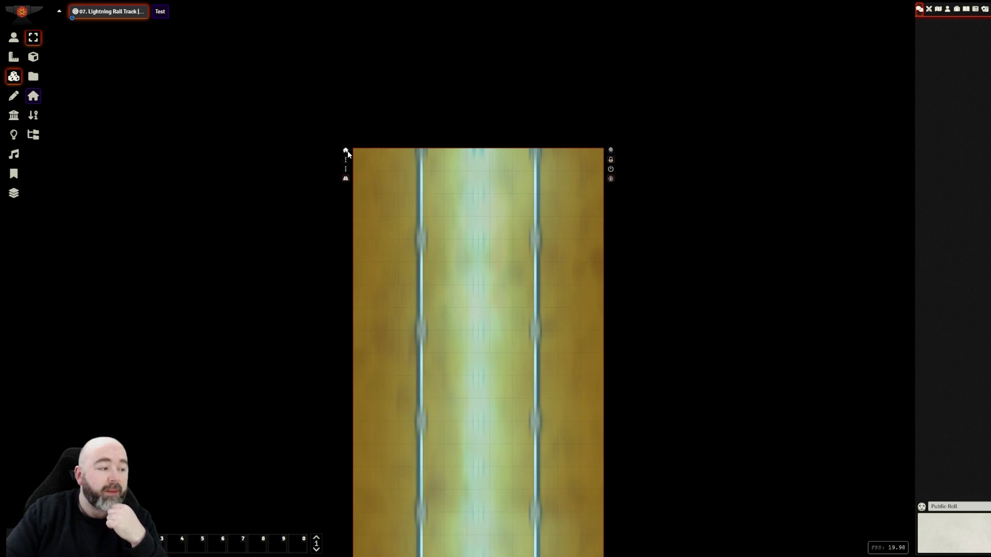
- Place a Rail Carriage 01 engine on the lightning rail track with a Rail Carriage 02 sleeper carriage directly behind it
left_click(947, 12)
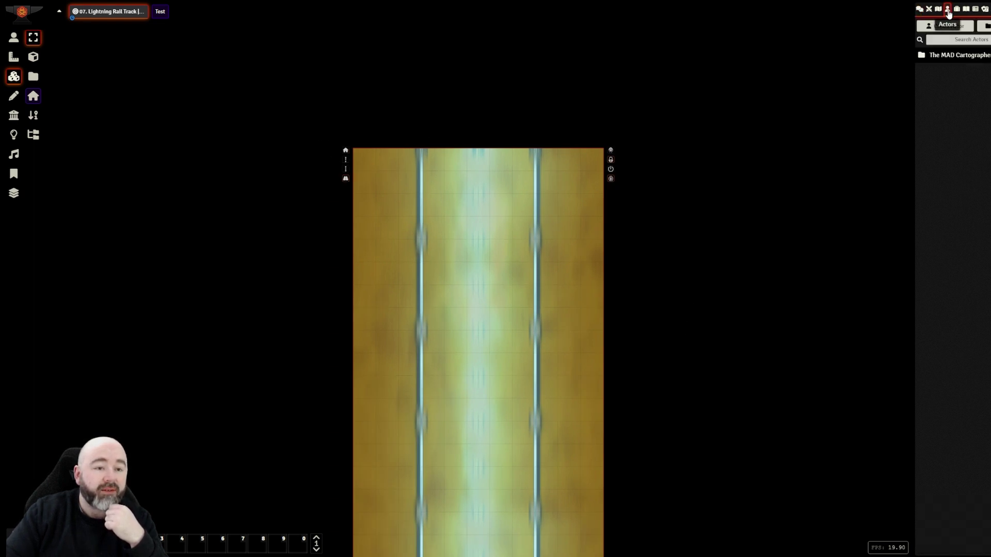
left_click(964, 57)
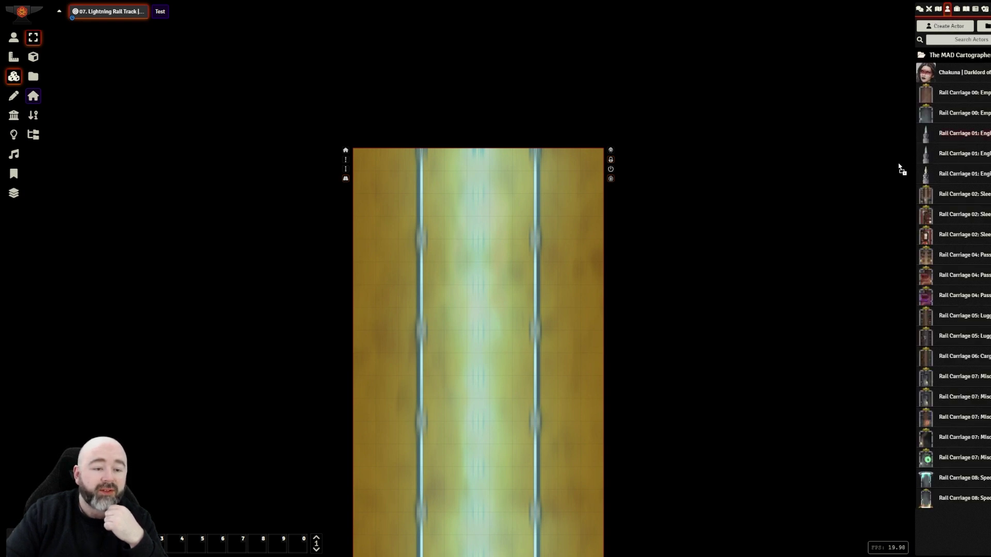
left_click_drag(475, 347, 477, 344)
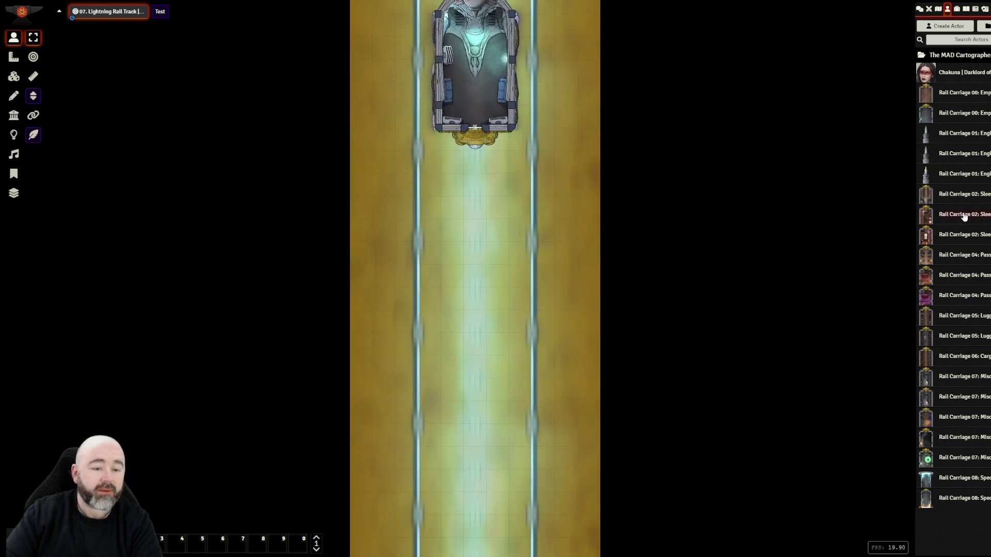
key("ctrl+v")
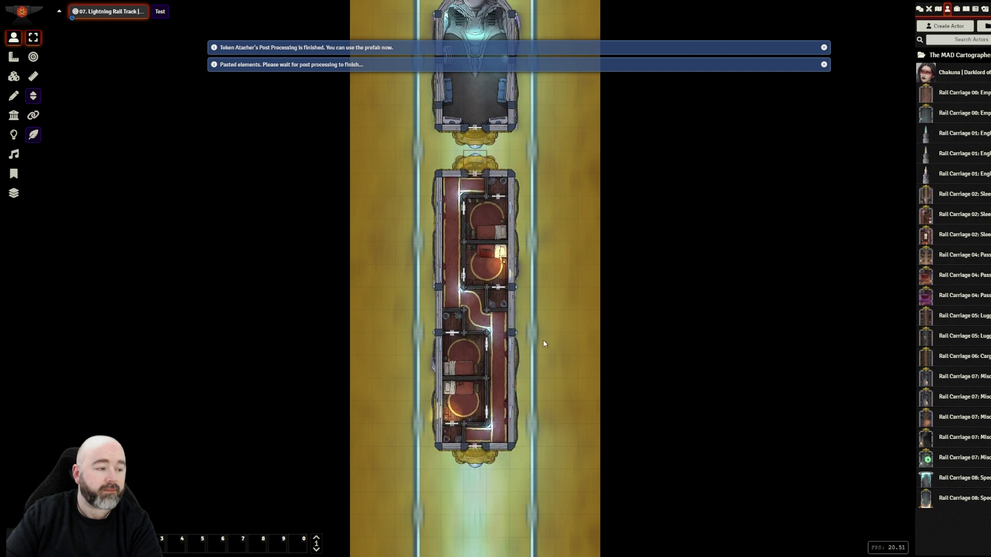
left_click_drag(925, 298, 489, 340)
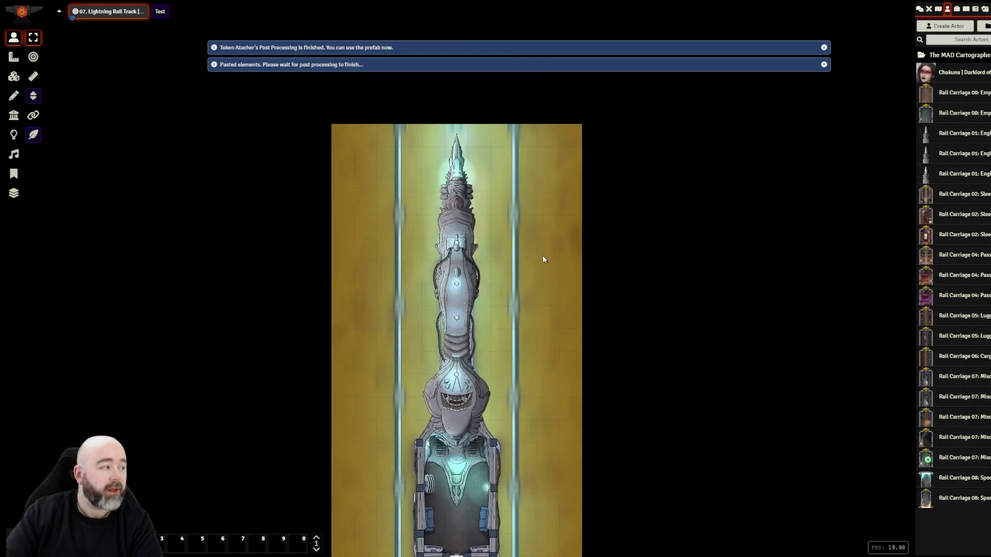
- Enable tile scrolling in the animation settings of the rail track tile and apply it
left_click(10, 77)
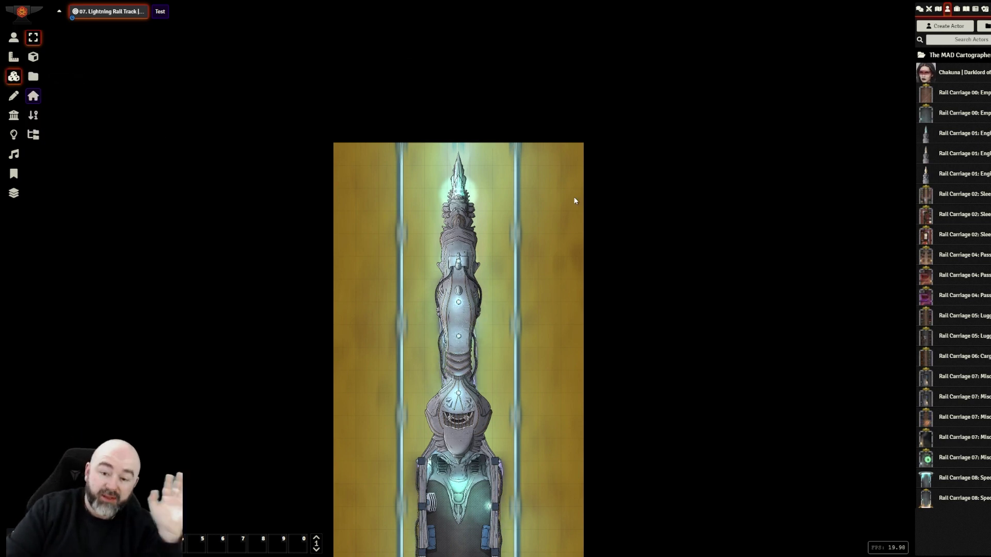
double_click(576, 160)
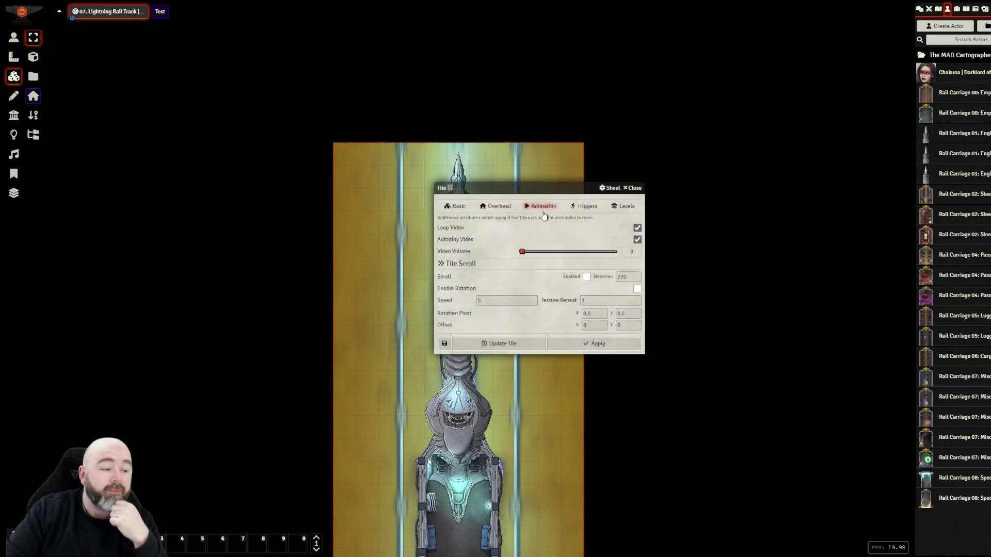
left_click_drag(554, 187, 721, 166)
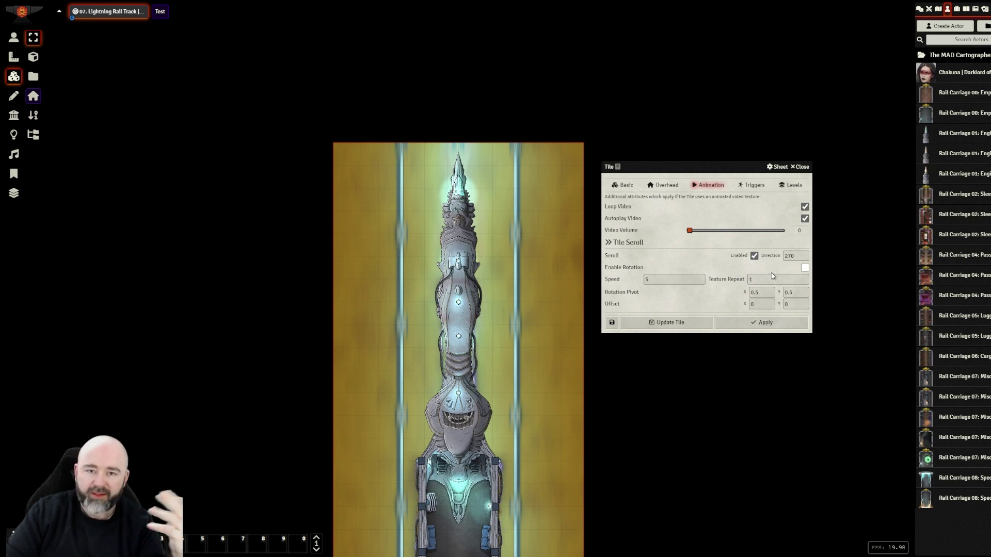
left_click(757, 322)
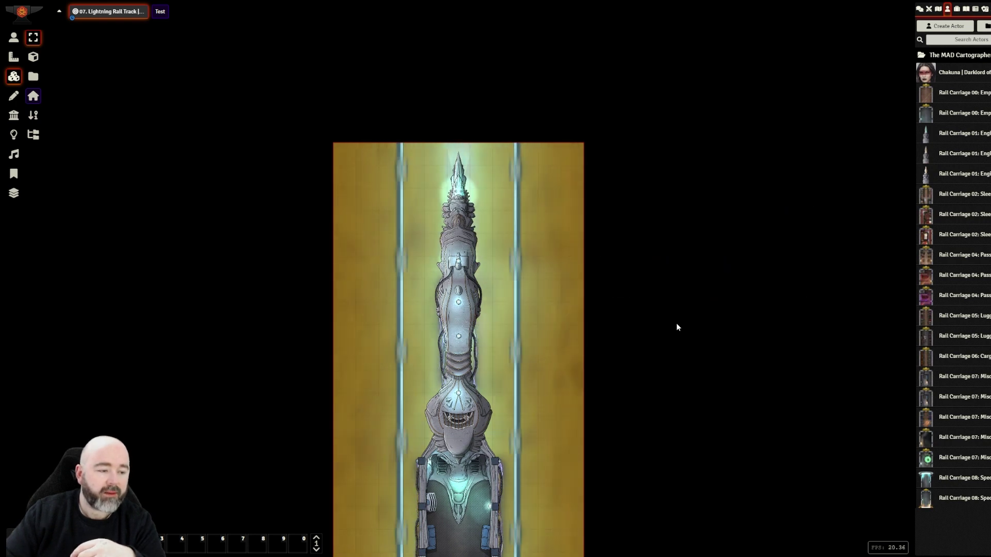
- Try scroll speeds of 3 and 2 on the rail track tile beneath the train
left_click_drag(619, 450, 654, 122)
scroll(630, 337, "up", 3)
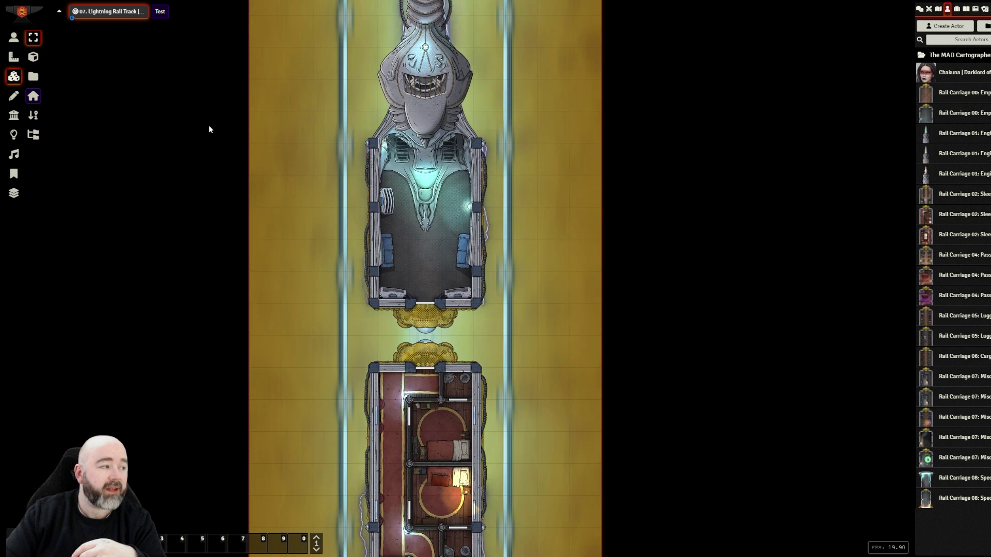
left_click_drag(208, 125, 167, 383)
scroll(167, 383, "down", 2)
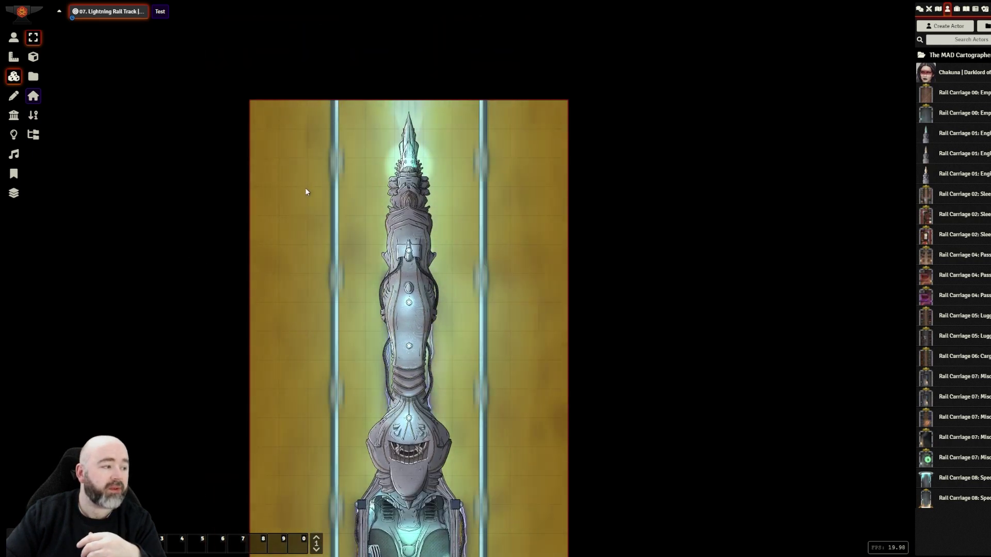
double_click(306, 190)
double_click(671, 279)
type("3")
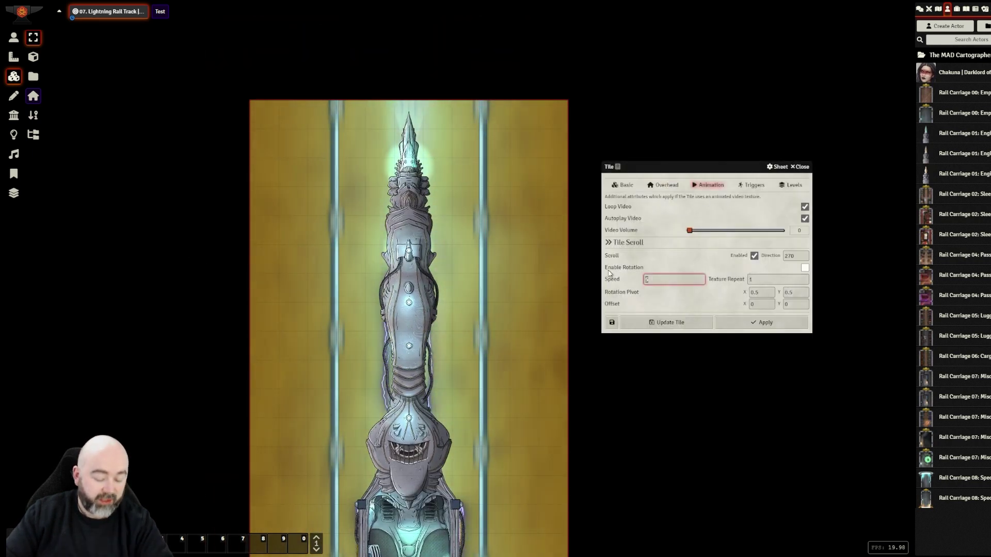
left_click(753, 325)
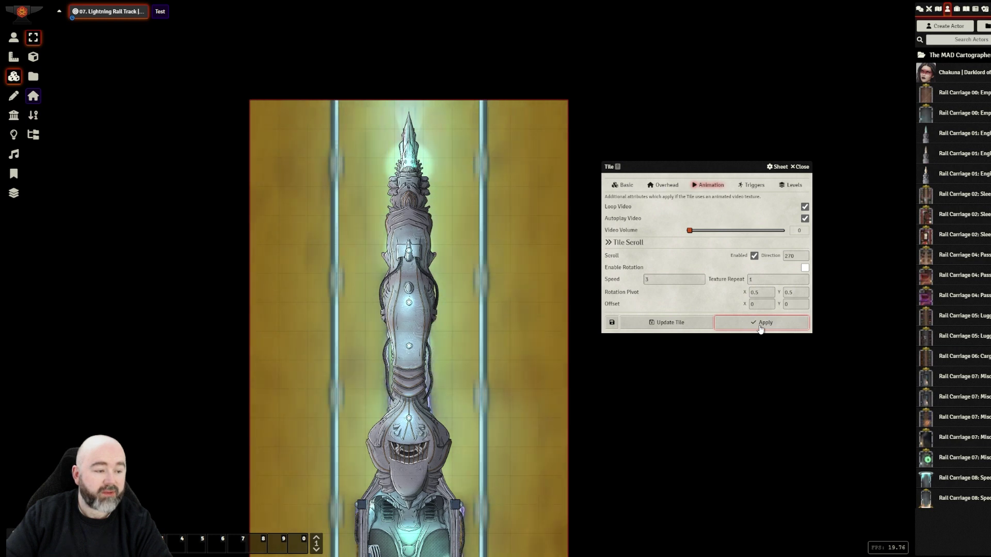
double_click(671, 279)
type("2")
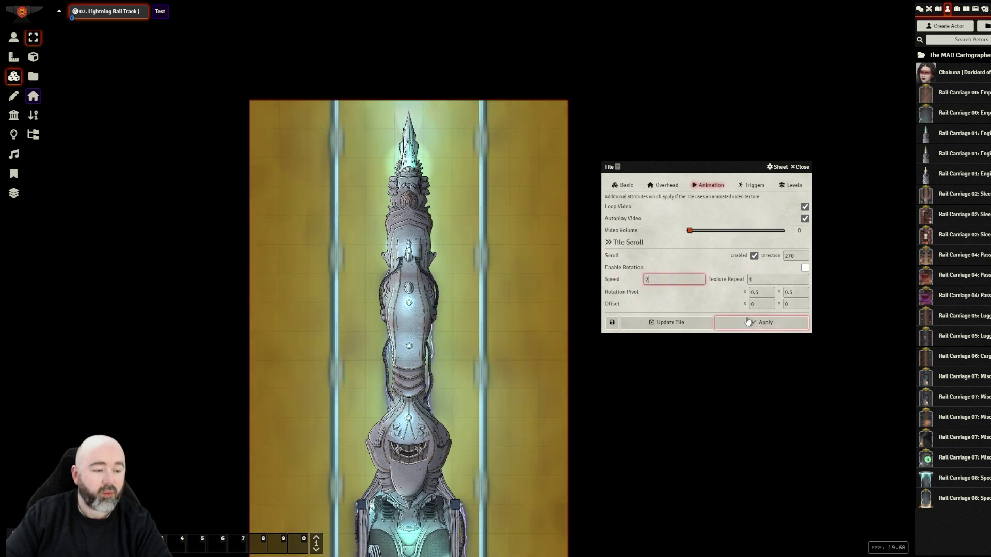
left_click(751, 324)
- Try scroll speeds of 1 and 0 on the rail track tile
double_click(671, 279)
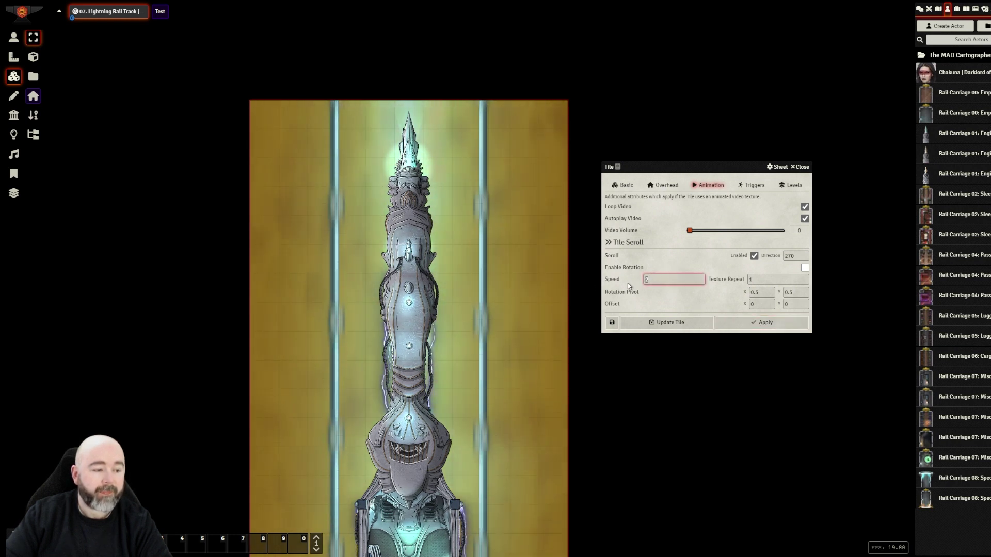
type("1")
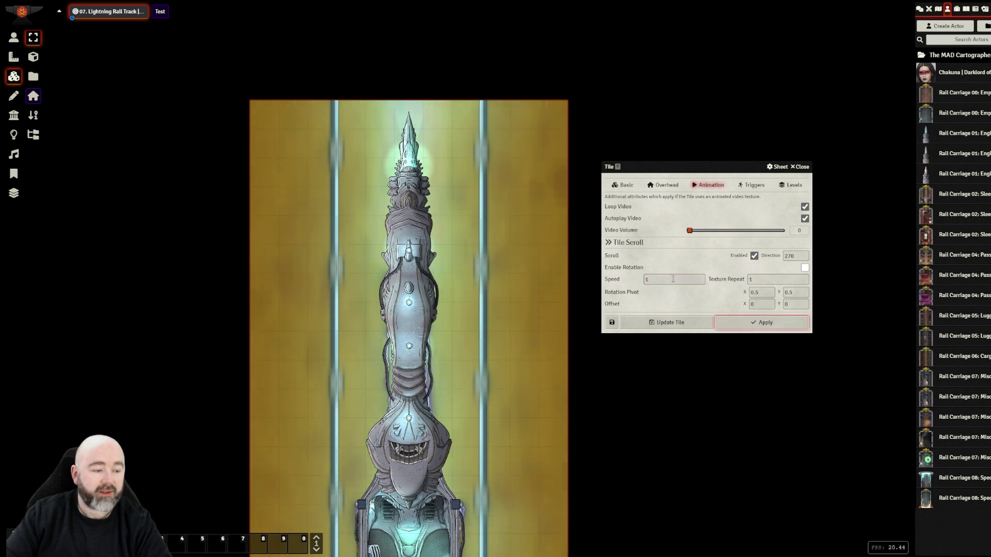
type("0")
left_click(760, 324)
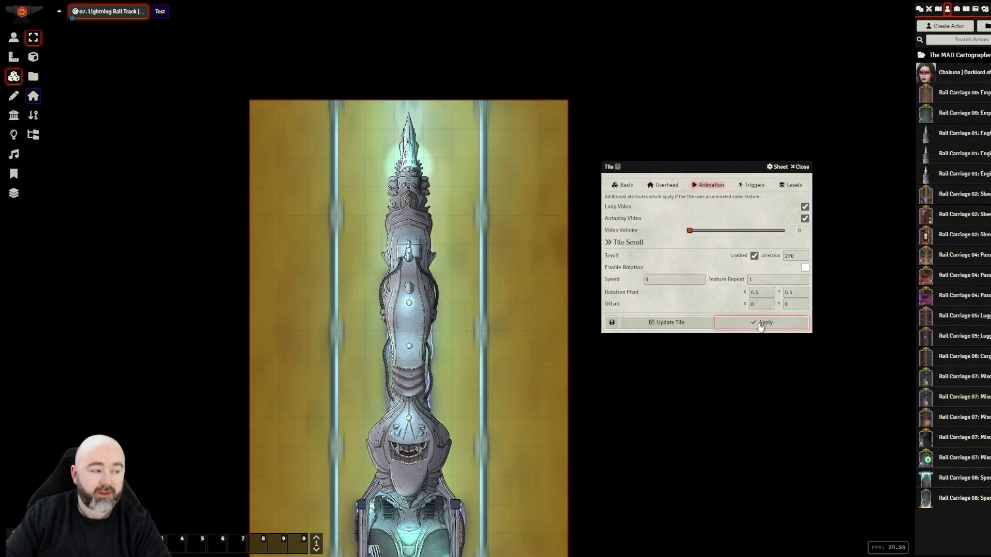
- Set the rail track tile's scroll speed to 5 and save the tile
double_click(687, 281)
type("5")
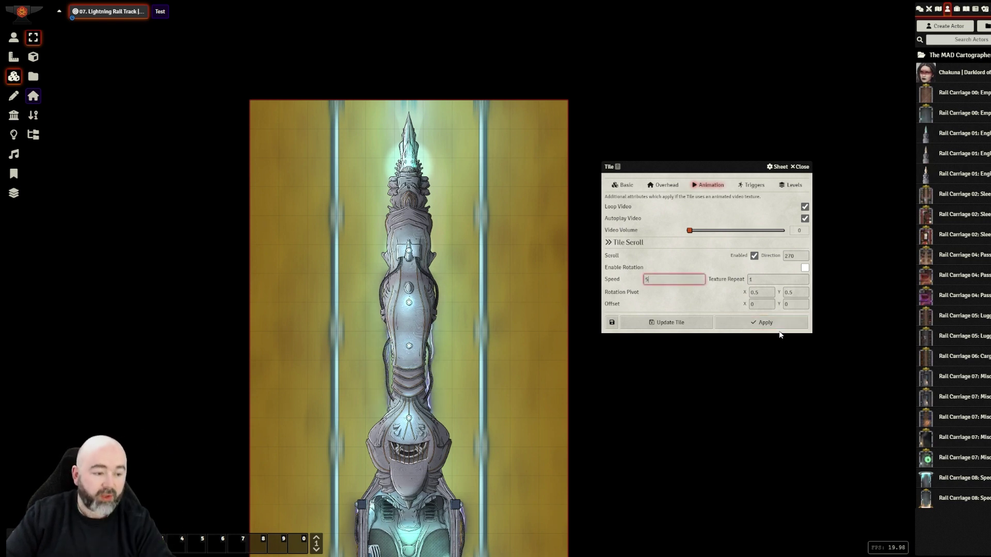
left_click(743, 326)
left_click(678, 320)
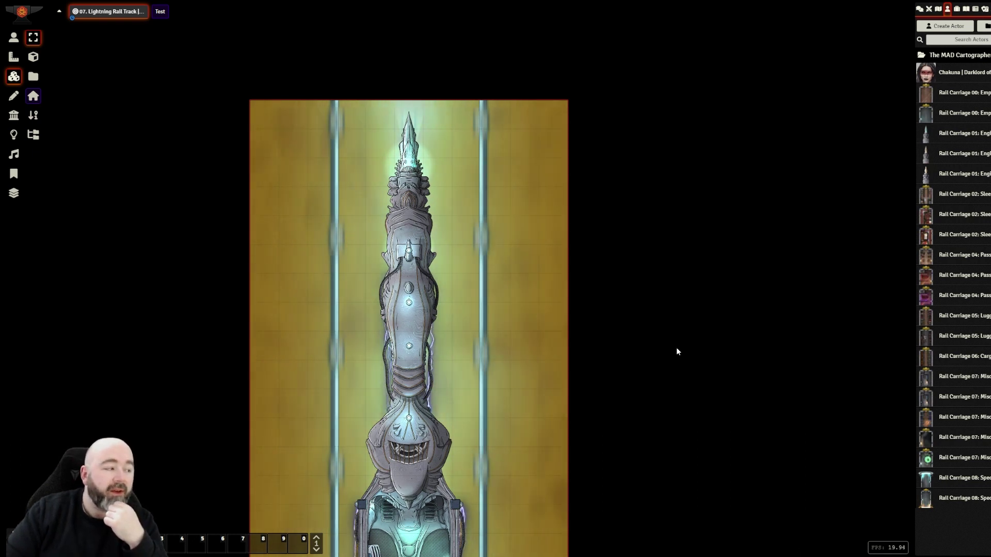
- Activate the "03. The Scribe" scene from its folder
left_click(938, 9)
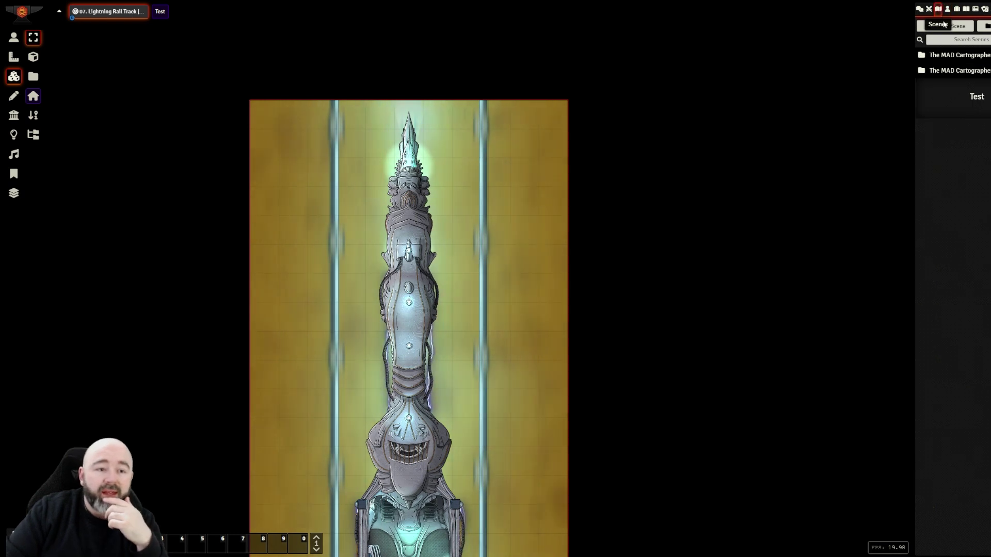
left_click(976, 57)
left_click(960, 71)
right_click(949, 99)
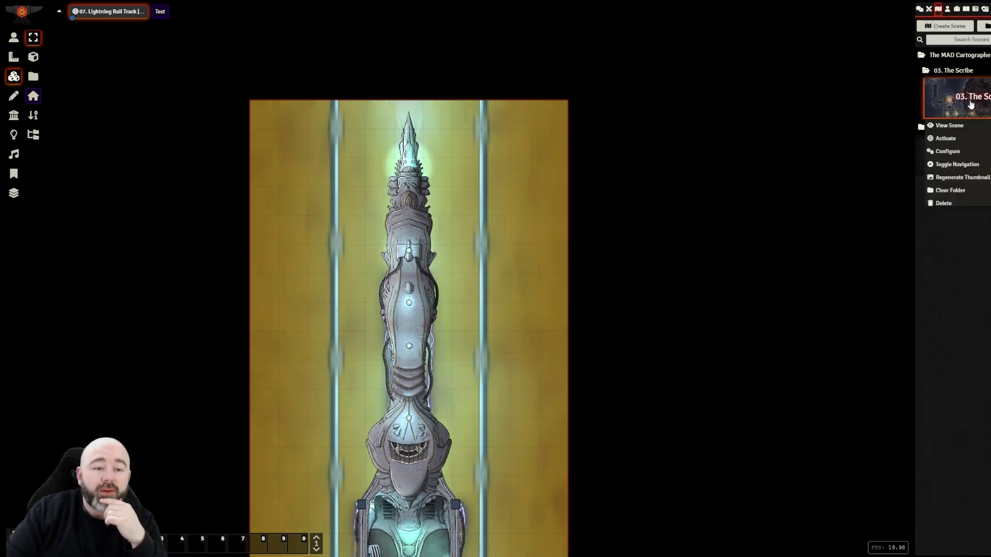
left_click(946, 141)
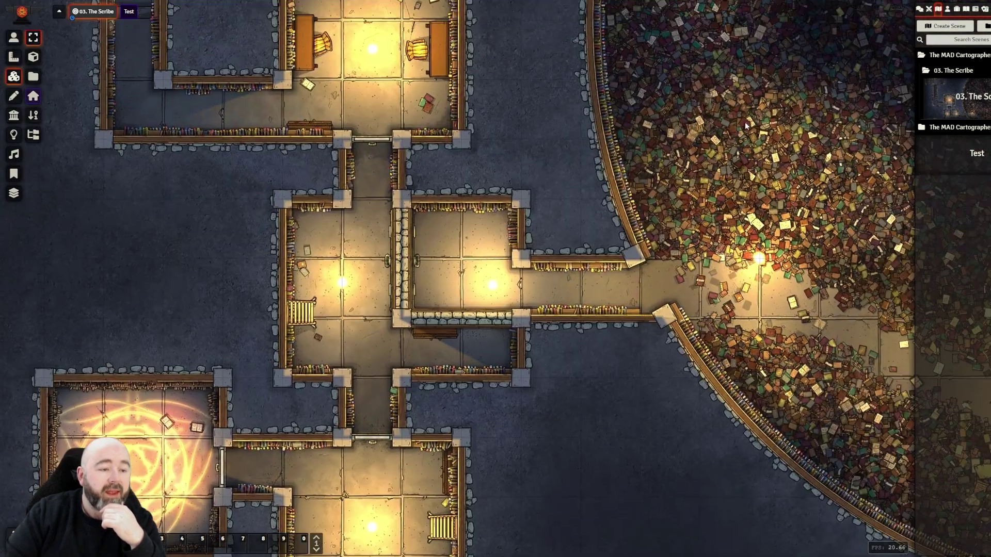
- Open the Tile Sort list and switch to the foreground layer to list the floating book and light tiles
left_click_drag(744, 122, 304, 246)
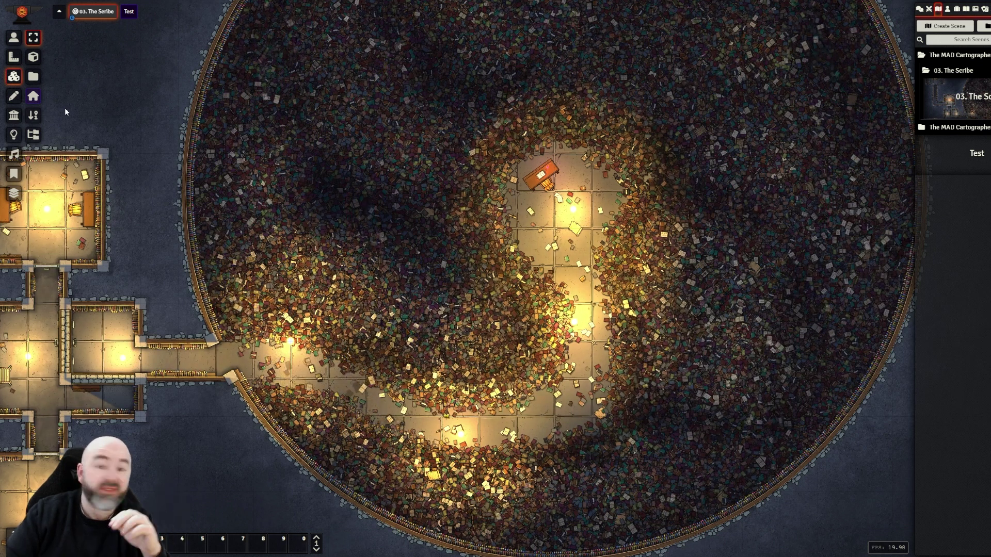
scroll(136, 198, "down", 1)
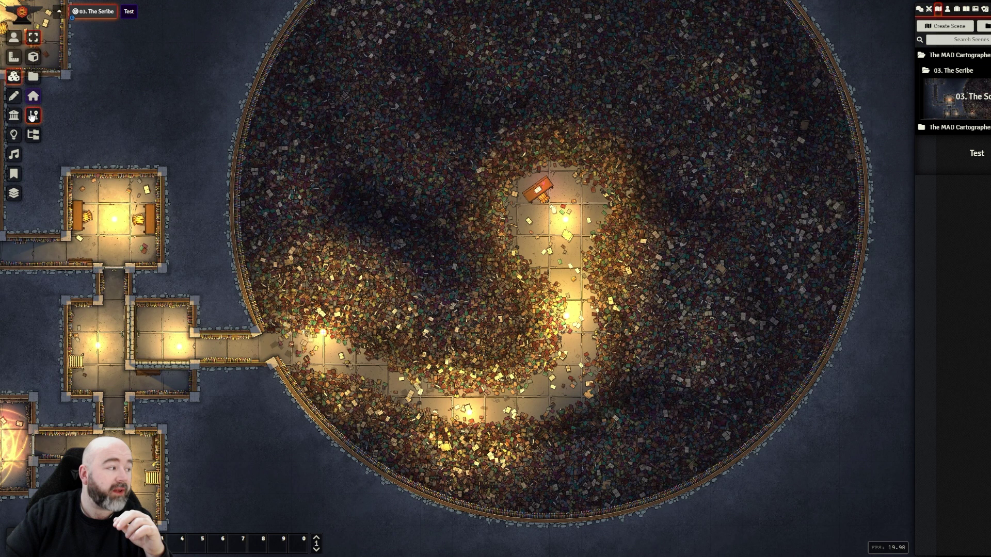
left_click(32, 117)
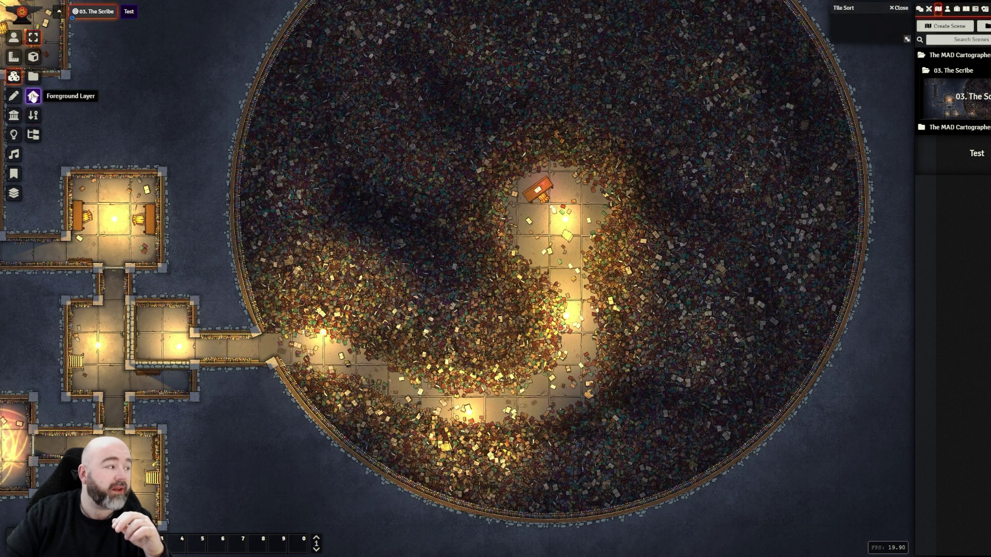
left_click(33, 96)
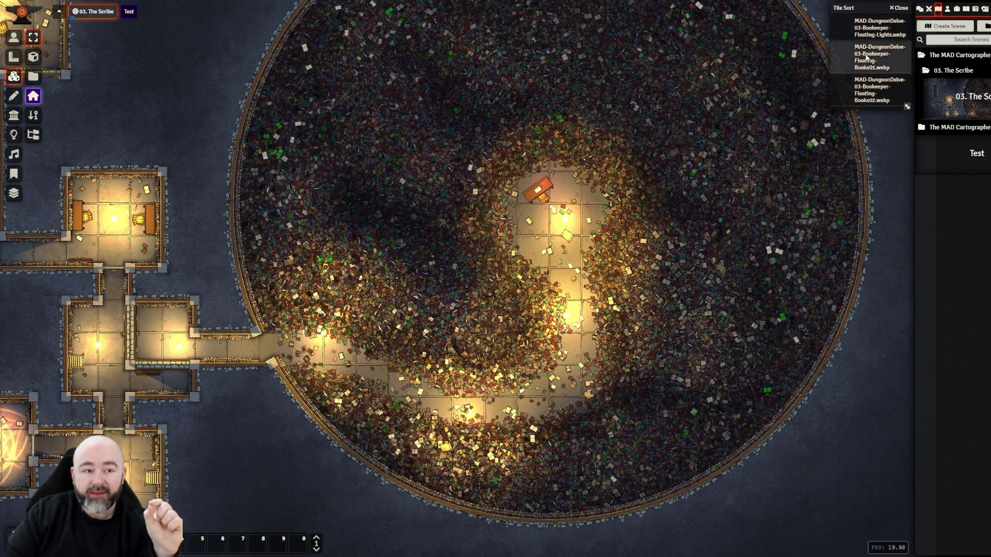
- Inspect the basic settings of the Floating-Lights tile and close them
left_click(868, 34)
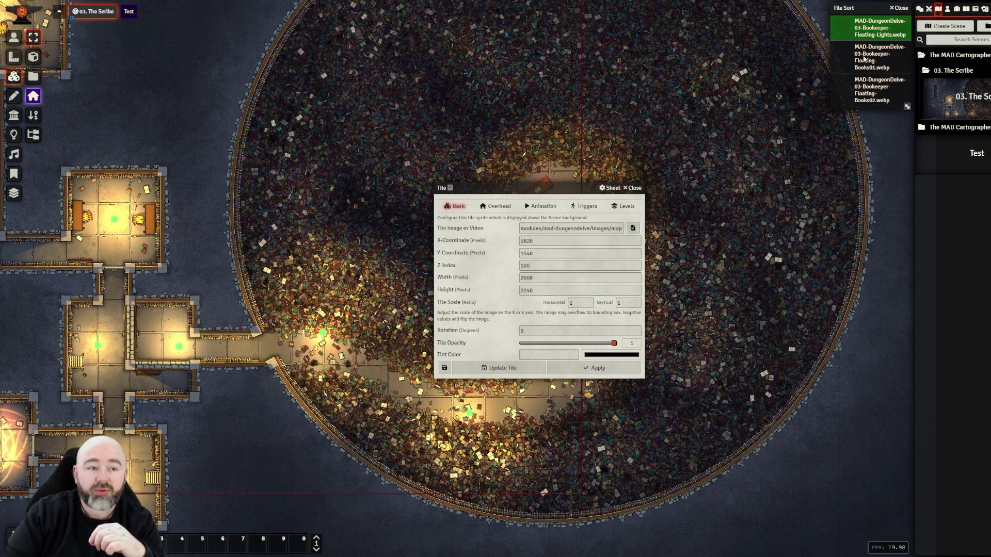
left_click(842, 58)
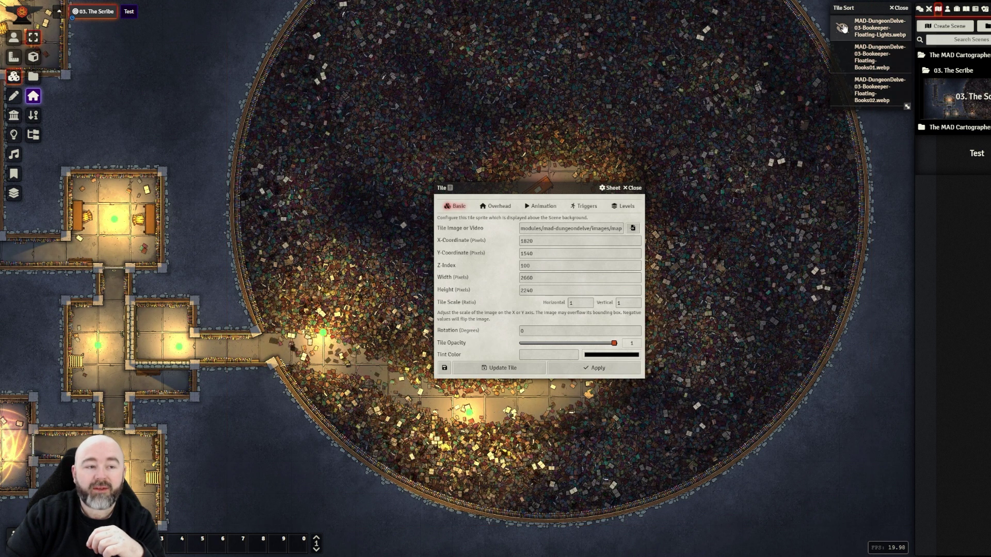
key("Escape")
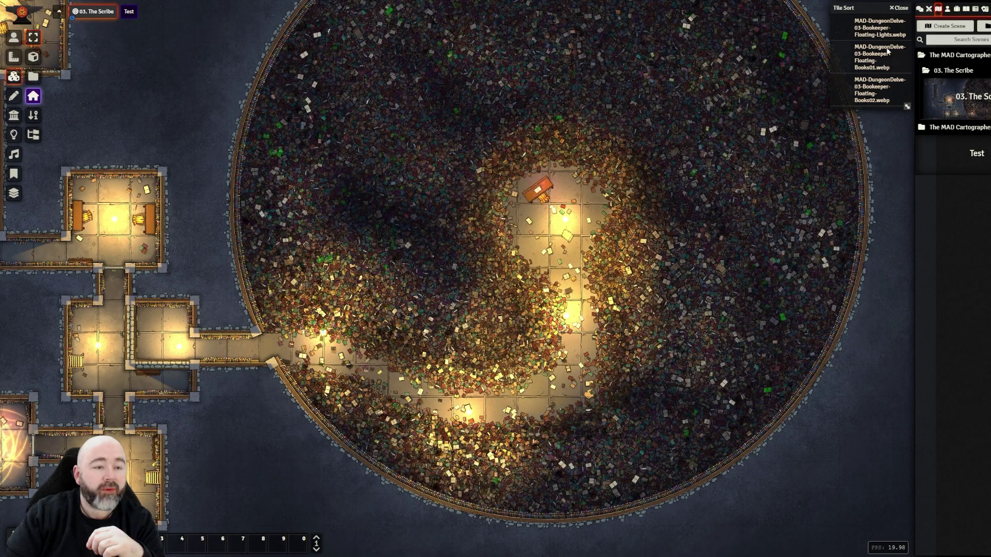
- Try rotation speeds of 3 and 5 on the Floating-Books01 tile, and set its speed to 1
scroll(601, 231, "up", 5)
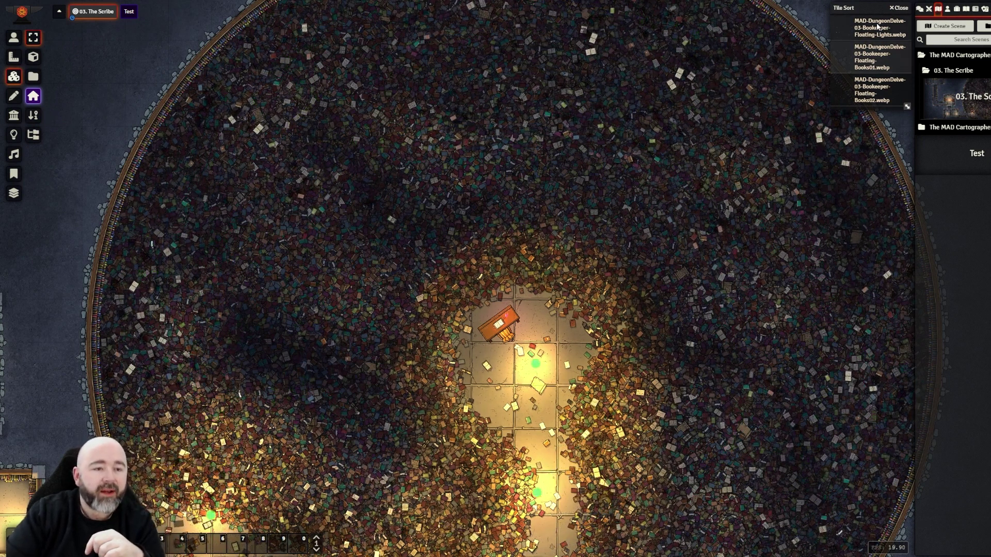
double_click(877, 57)
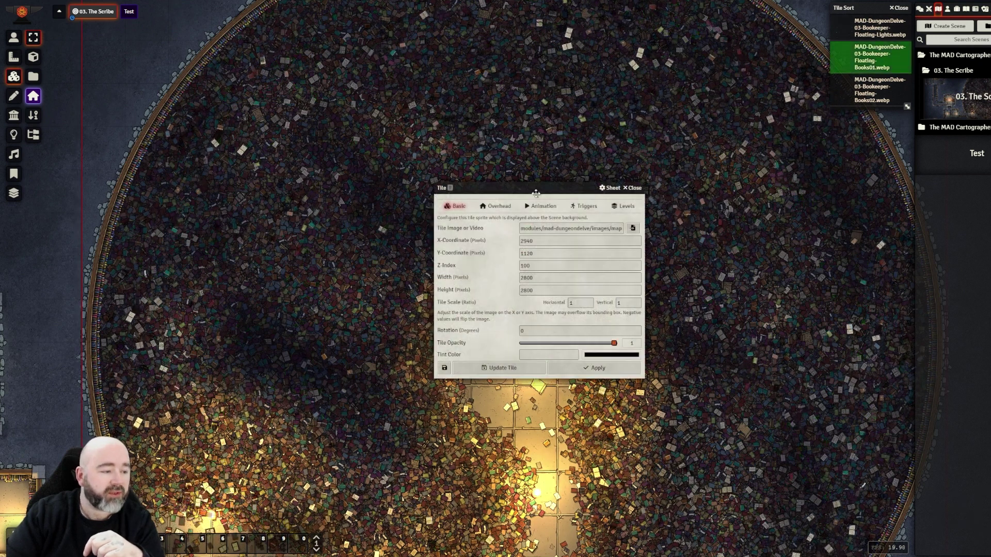
left_click(542, 206)
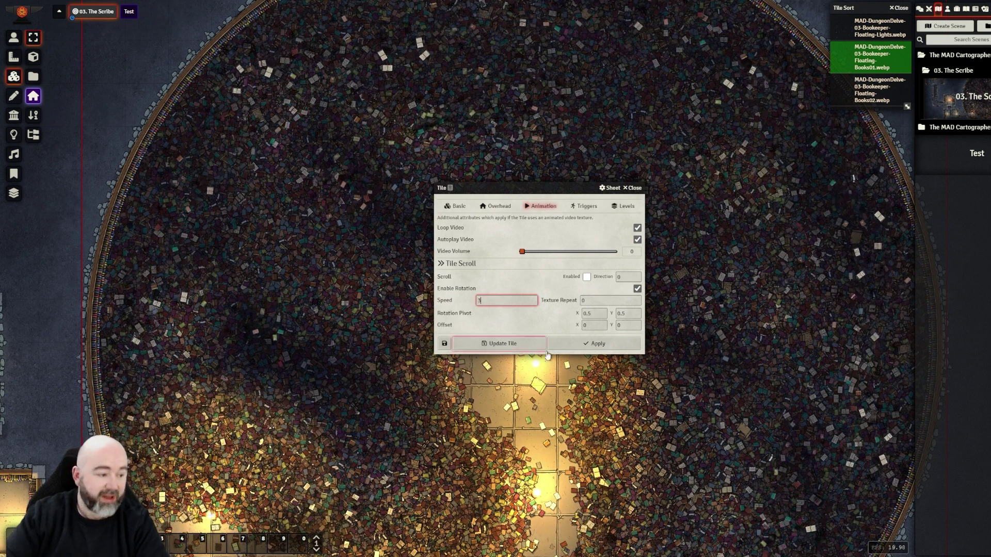
left_click(582, 346)
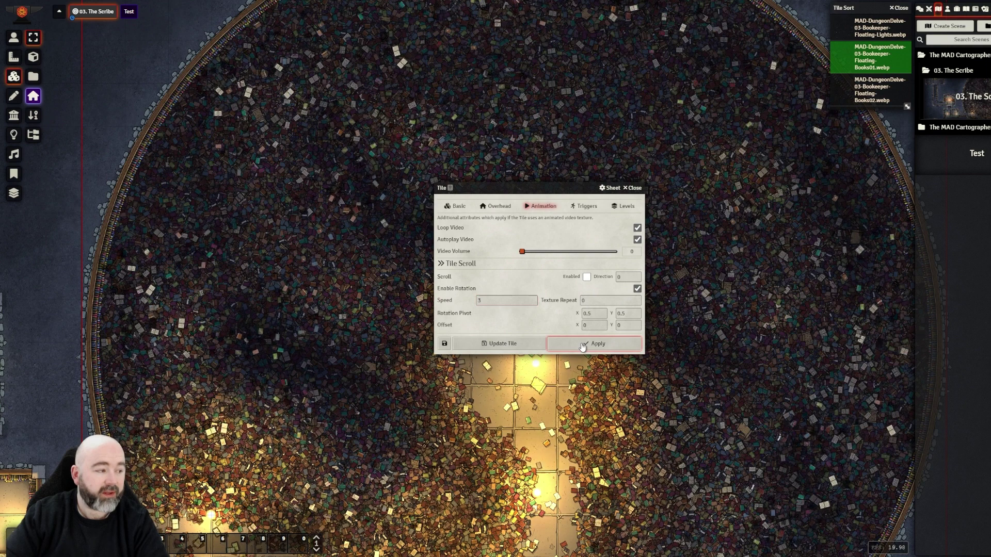
left_click(517, 301)
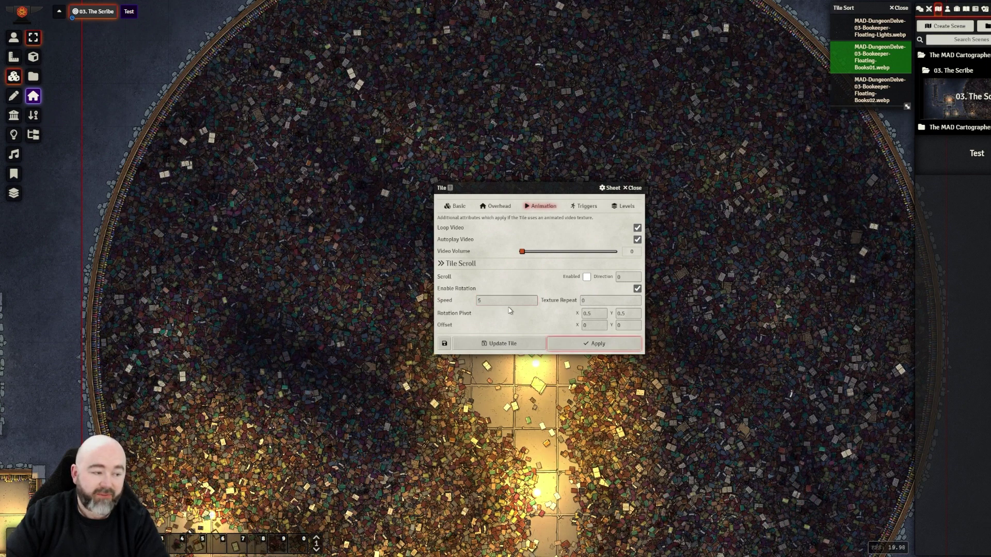
key("BackSpace")
type("1")
left_click(594, 345)
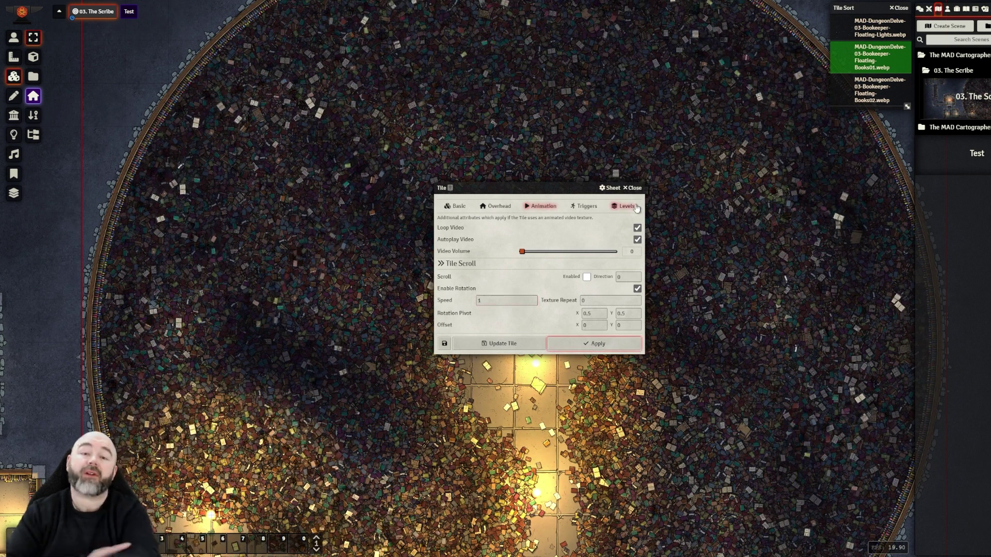